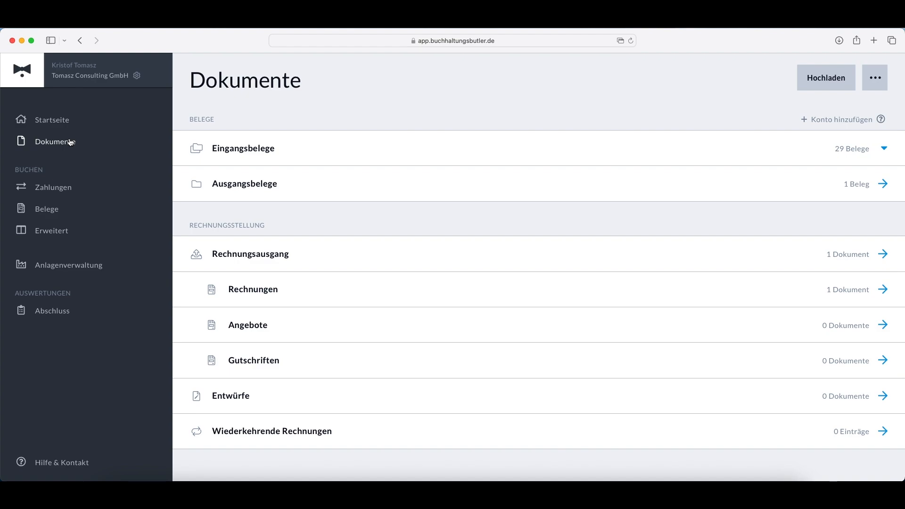
- Start a new invoice from the Rechnungen list under Dokumente, with its prices set to Netto
{"action": "left_click", "coordinate": [40, 144]}
{"action": "left_click", "coordinate": [255, 293]}
{"action": "left_click", "coordinate": [875, 78]}
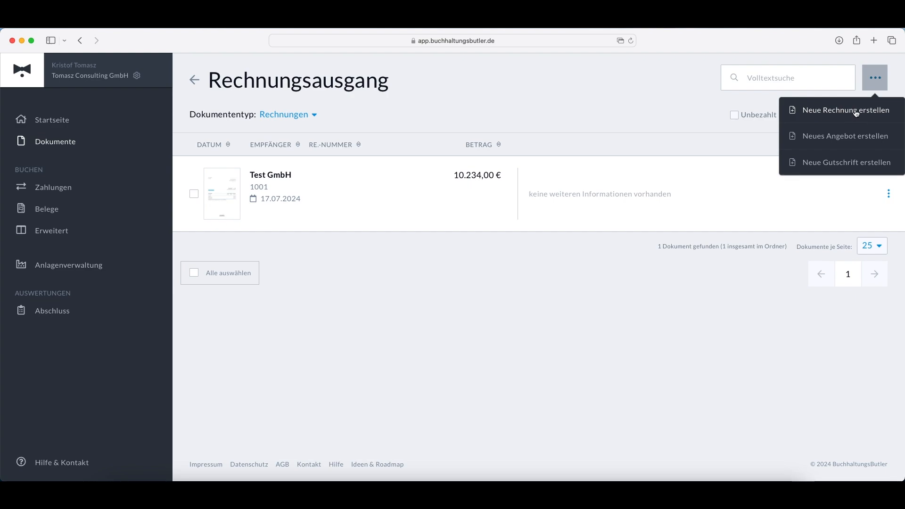
{"action": "left_click", "coordinate": [856, 112]}
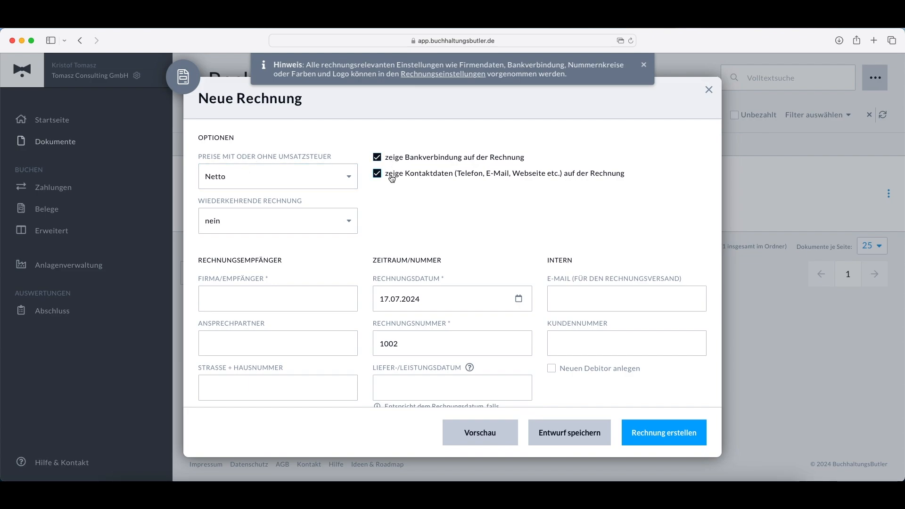
{"action": "left_click", "coordinate": [217, 168]}
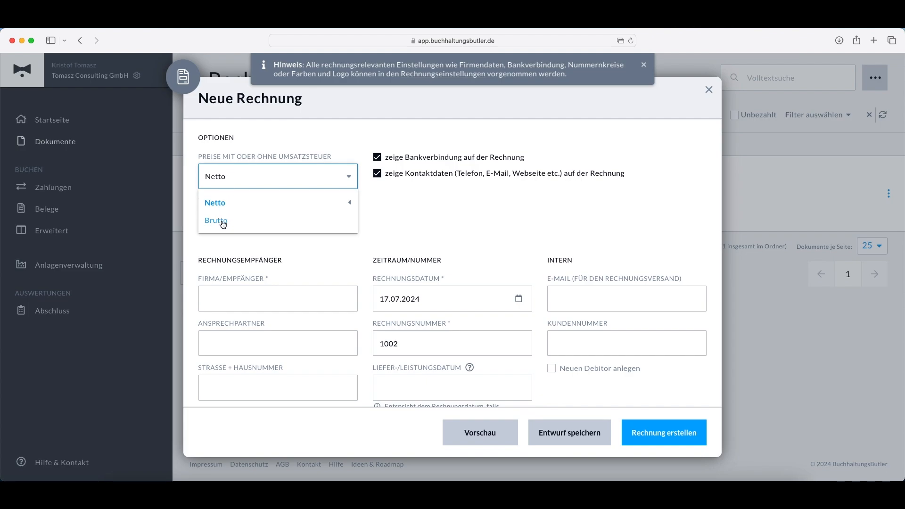
{"action": "left_click", "coordinate": [222, 204]}
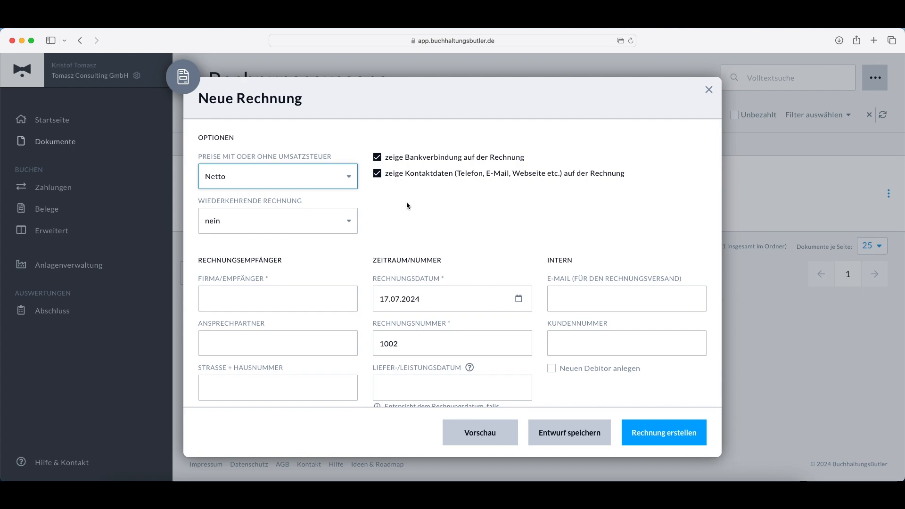
- Enter Test 2 GmbH as the company receiving the invoice
{"action": "scroll", "coordinate": [408, 205], "scroll_direction": "down", "scroll_amount": 3}
{"action": "scroll", "coordinate": [386, 198], "scroll_direction": "down", "scroll_amount": 4}
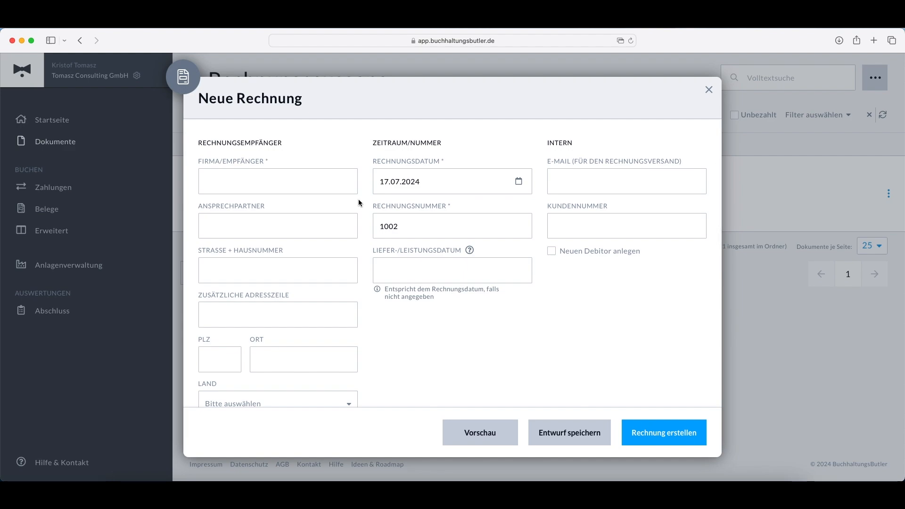
{"action": "left_click", "coordinate": [326, 181]}
{"action": "type", "text": "Test"}
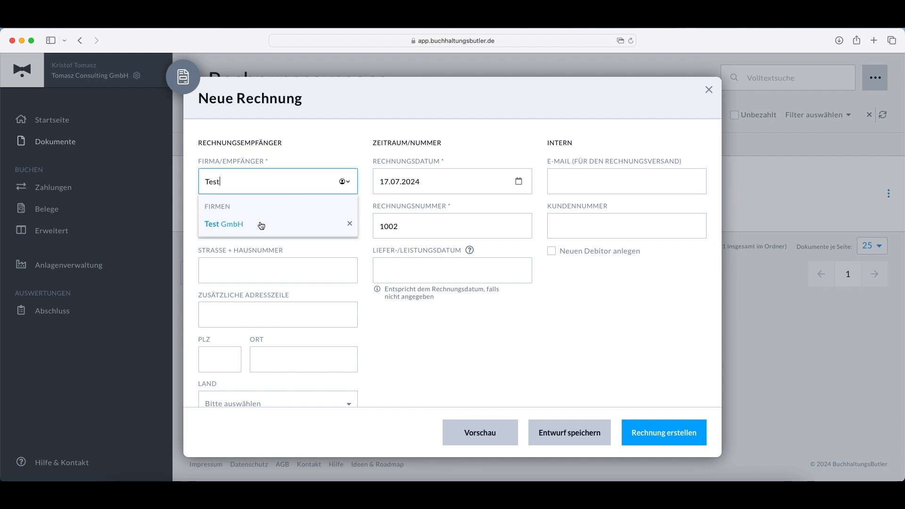
{"action": "type", "text": " 2 GmbH"}
- Fill in the recipient's street with house number, postal code and city
{"action": "left_click", "coordinate": [230, 267]}
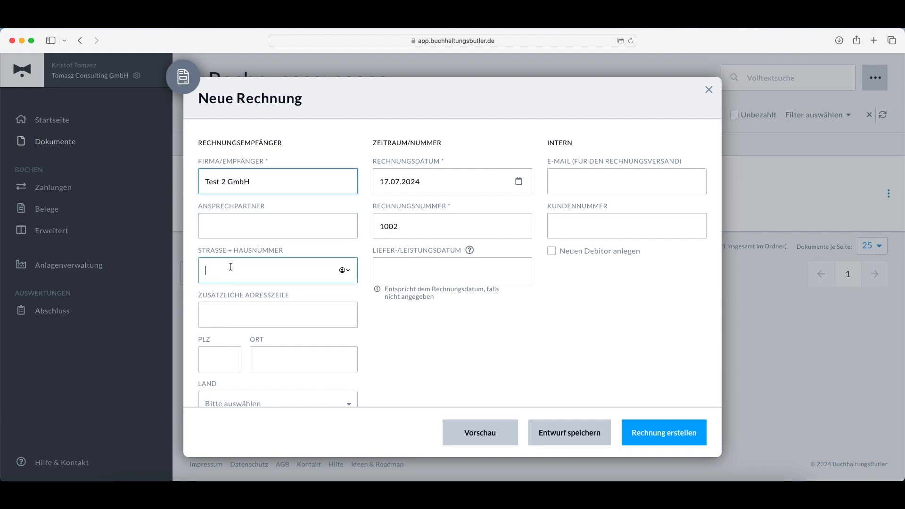
{"action": "type", "text": "Strasse"}
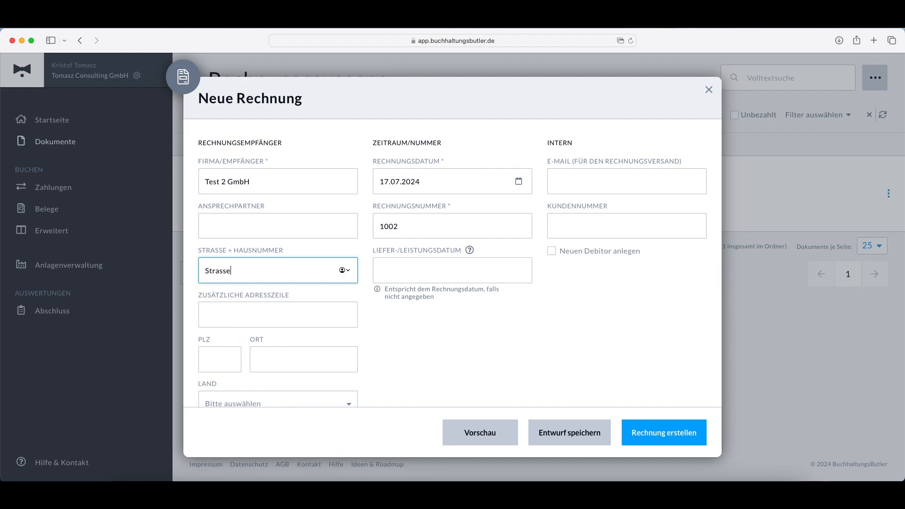
{"action": "type", "text": " 26"}
{"action": "left_click", "coordinate": [219, 358]}
{"action": "type", "text": "12123"}
{"action": "left_click", "coordinate": [258, 360]}
{"action": "type", "text": "Berlin"}
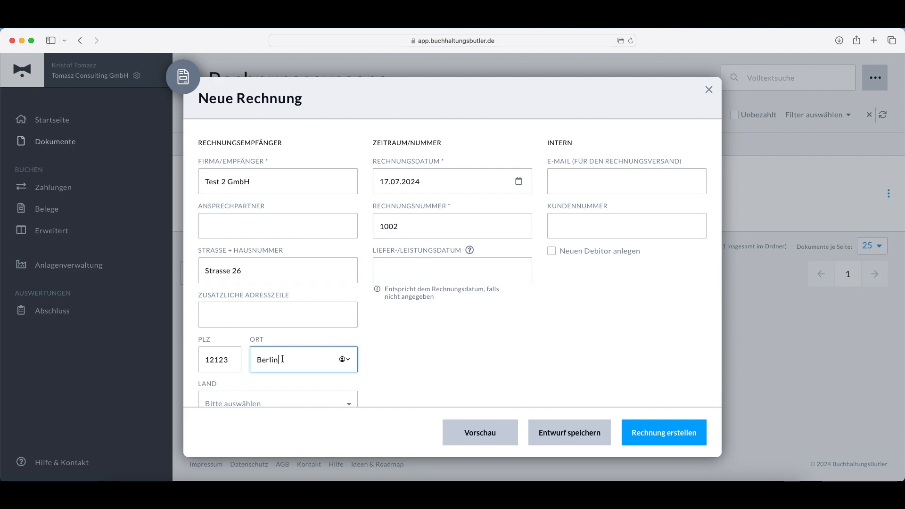
- Set the recipient's country to Deutschland
{"action": "scroll", "coordinate": [273, 362], "scroll_direction": "down", "scroll_amount": 1}
{"action": "left_click", "coordinate": [255, 381]}
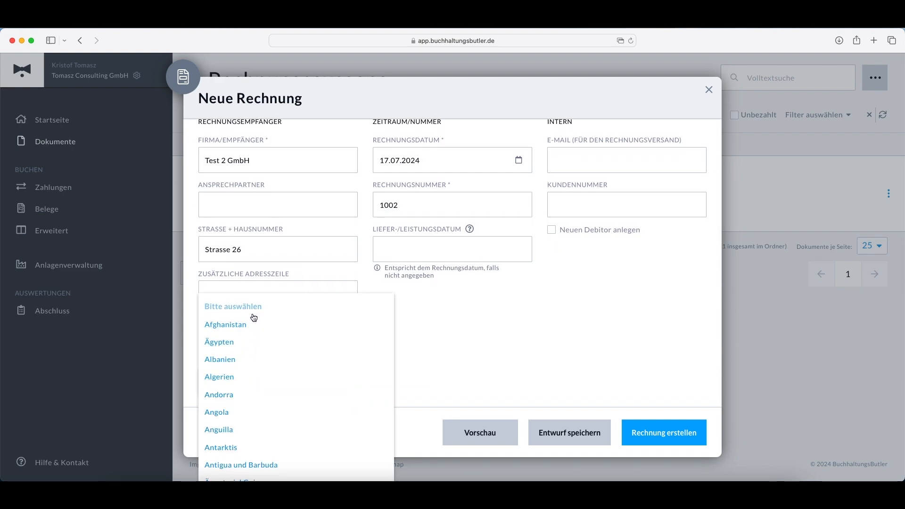
{"action": "scroll", "coordinate": [264, 377], "scroll_direction": "down", "scroll_amount": 10}
{"action": "left_click", "coordinate": [257, 469]}
- Set the delivery or service date of the invoice to 15.07.2024
{"action": "scroll", "coordinate": [468, 327], "scroll_direction": "up", "scroll_amount": 2}
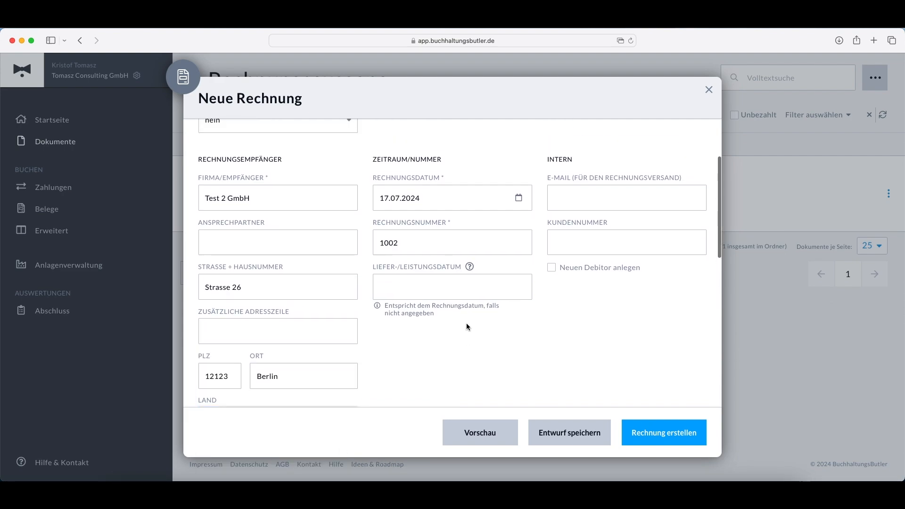
{"action": "left_click", "coordinate": [395, 206]}
{"action": "left_click", "coordinate": [459, 182]}
{"action": "left_click", "coordinate": [395, 288]}
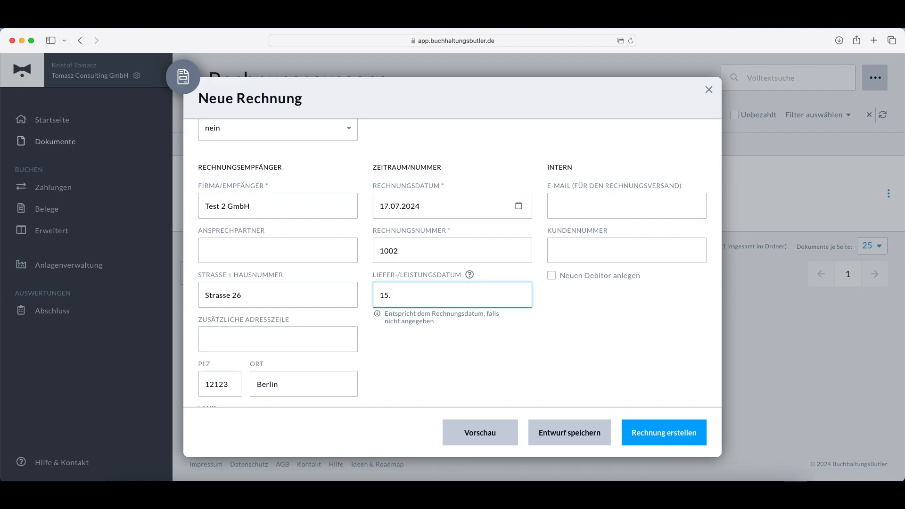
{"action": "type", "text": "15.07.2024"}
{"action": "left_click", "coordinate": [379, 253]}
- Enable creating a new debtor for this recipient and enter the customer number matching the proposed debtor account
{"action": "left_click", "coordinate": [620, 251]}
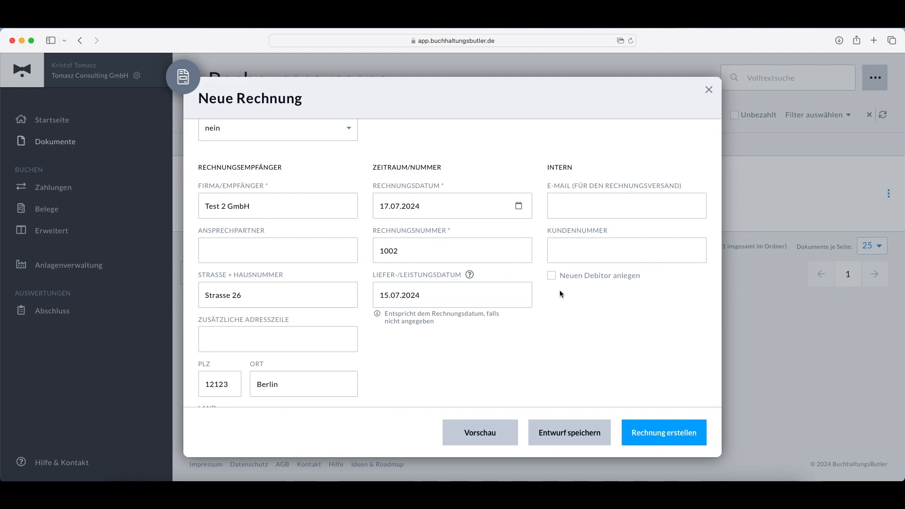
{"action": "left_click", "coordinate": [621, 281]}
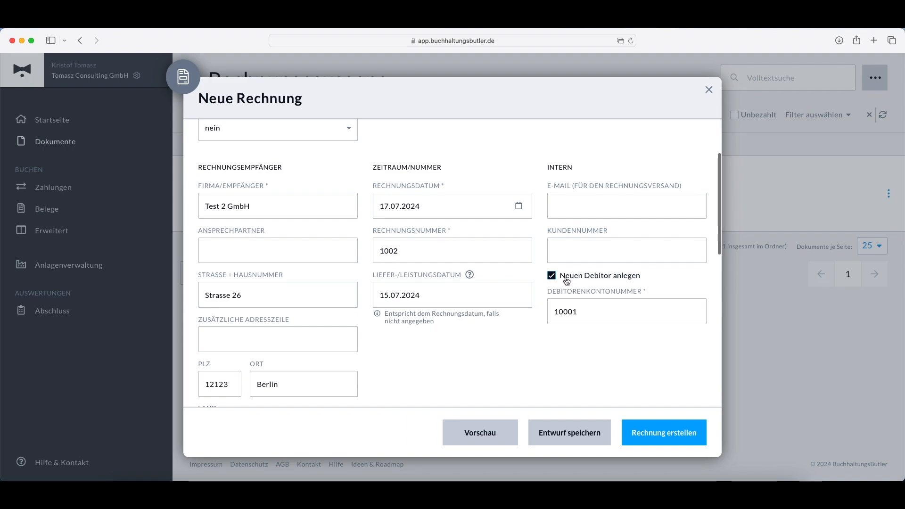
{"action": "left_click", "coordinate": [582, 313]}
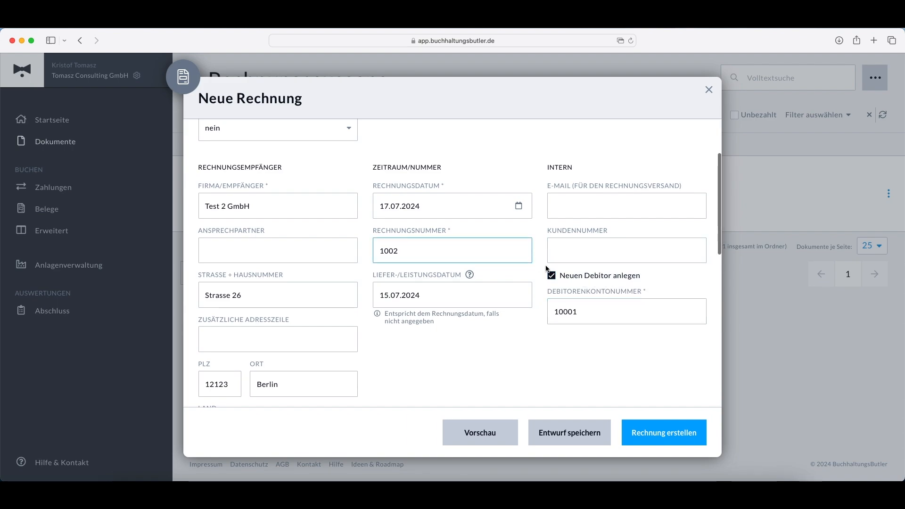
{"action": "scroll", "coordinate": [543, 270], "scroll_direction": "down", "scroll_amount": 1}
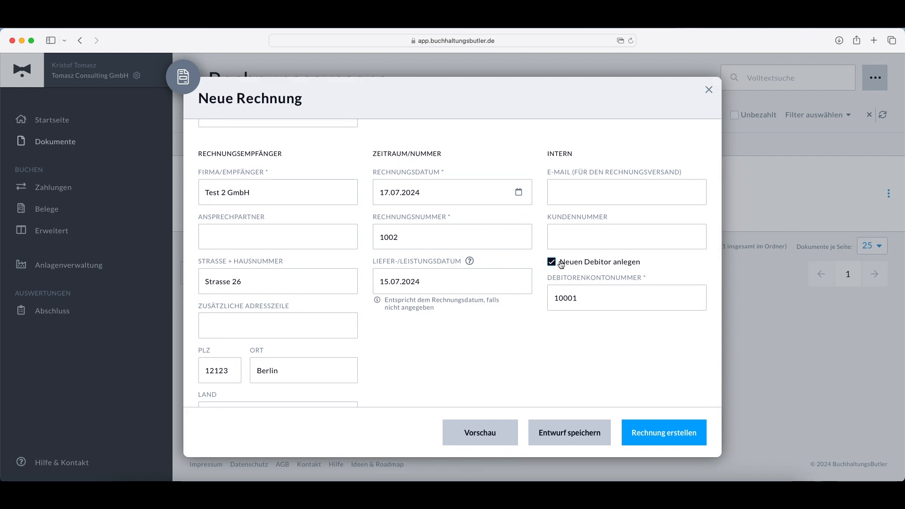
{"action": "left_click", "coordinate": [565, 288]}
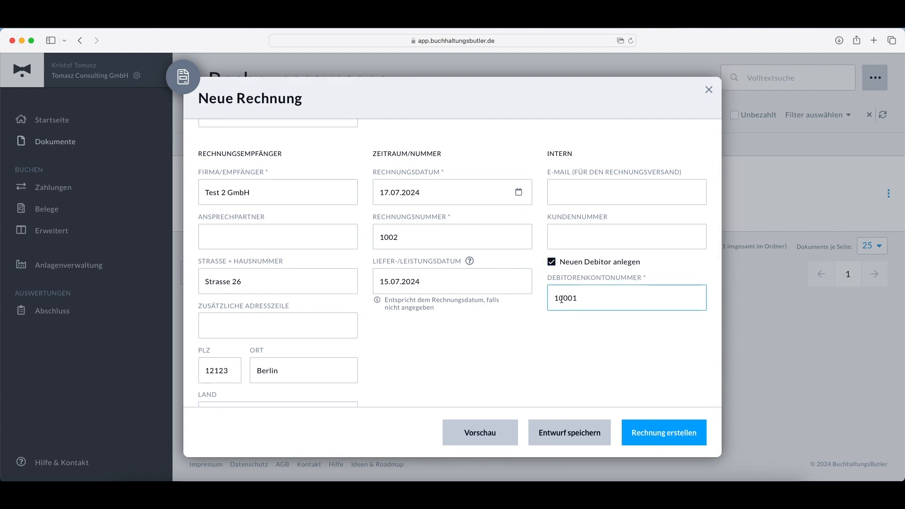
{"action": "left_click", "coordinate": [557, 229]}
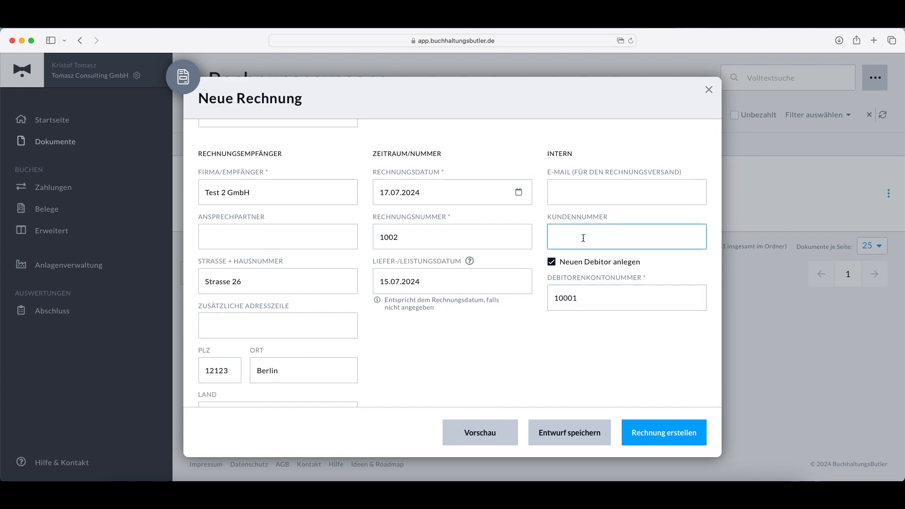
{"action": "type", "text": "10001"}
{"action": "left_click", "coordinate": [709, 264]}
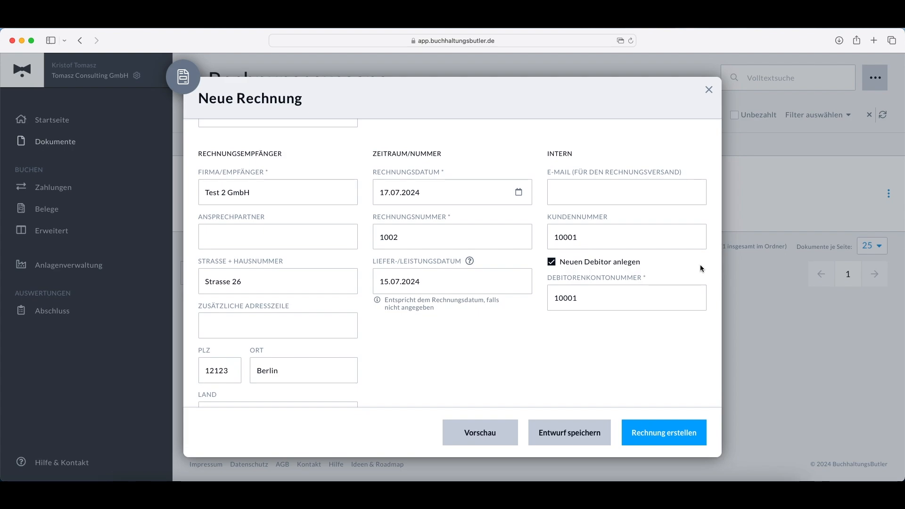
- Write the cover letter text "Lieber Kunde," followed by "..." on a new line
{"action": "scroll", "coordinate": [700, 266], "scroll_direction": "down", "scroll_amount": 5}
{"action": "scroll", "coordinate": [701, 267], "scroll_direction": "down", "scroll_amount": 1}
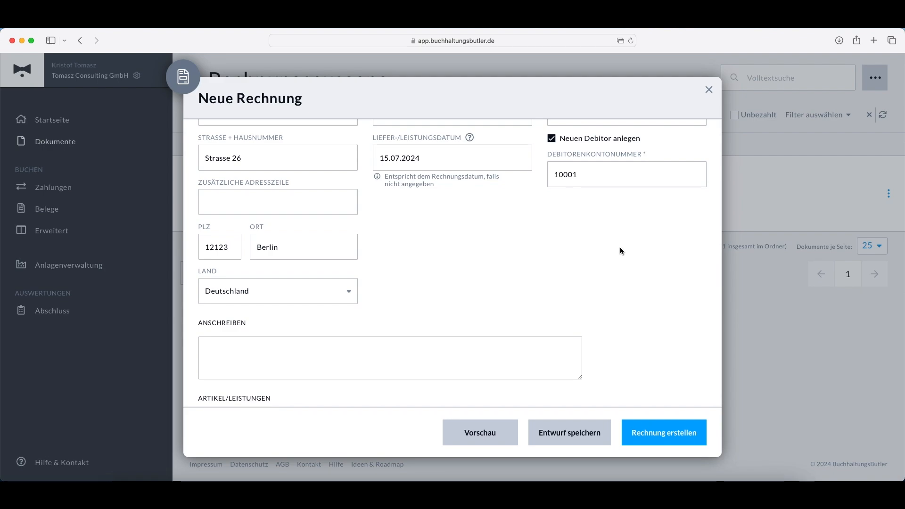
{"action": "left_click", "coordinate": [484, 356]}
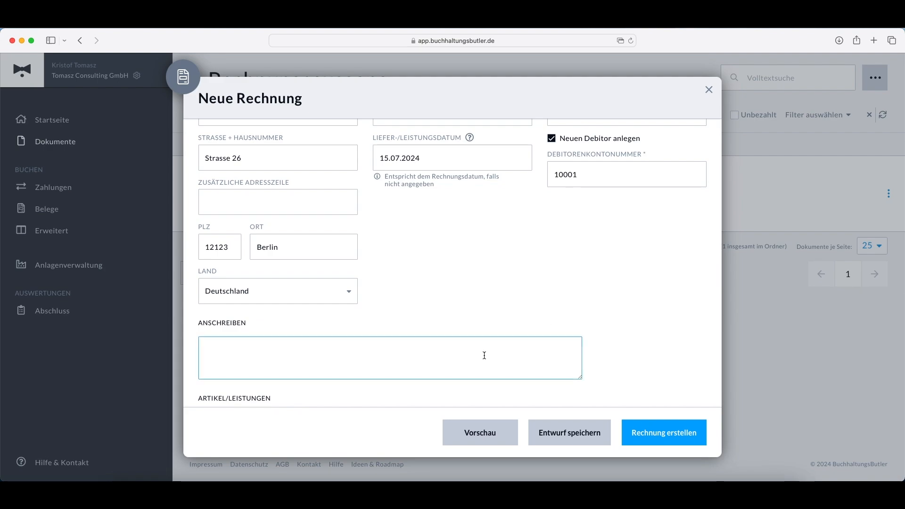
{"action": "scroll", "coordinate": [485, 302], "scroll_direction": "down", "scroll_amount": 2}
{"action": "left_click", "coordinate": [472, 286]}
{"action": "type", "text": "Lieber Kune,"}
{"action": "key", "text": "BackSpace"}
{"action": "key", "text": "BackSpace"}
{"action": "key", "text": "BackSpace"}
{"action": "type", "text": "de,"}
{"action": "key", "text": "Return"}
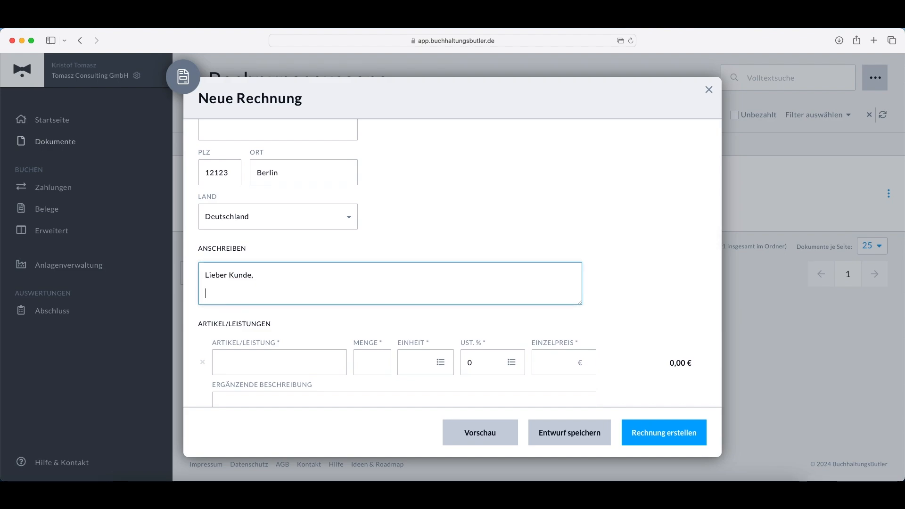
{"action": "type", "text": "..."}
- Add the saved article Test Produkt as the first invoice item
{"action": "scroll", "coordinate": [500, 255], "scroll_direction": "down", "scroll_amount": 2}
{"action": "left_click", "coordinate": [342, 307]}
{"action": "type", "text": "Test"}
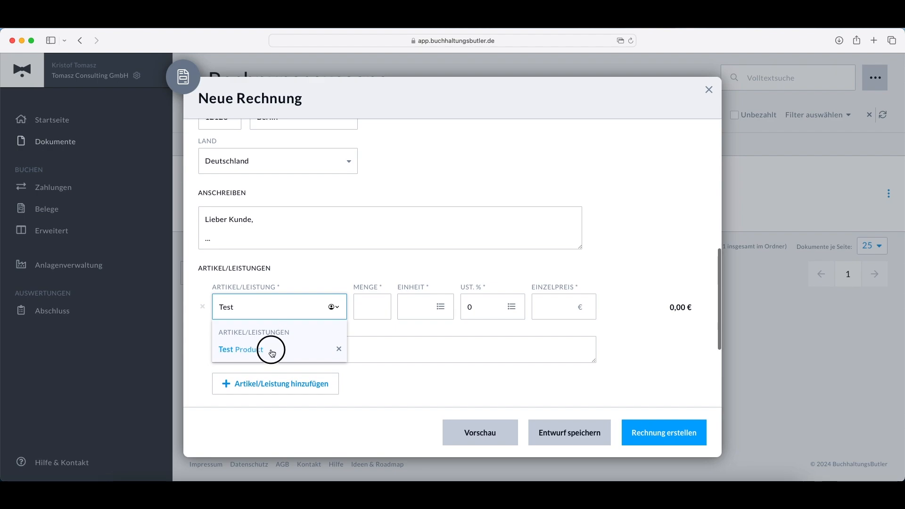
{"action": "left_click", "coordinate": [272, 350]}
- Set the Test Produkt item's quantity to 8 and its unit to Stk
{"action": "scroll", "coordinate": [399, 333], "scroll_direction": "down", "scroll_amount": 1}
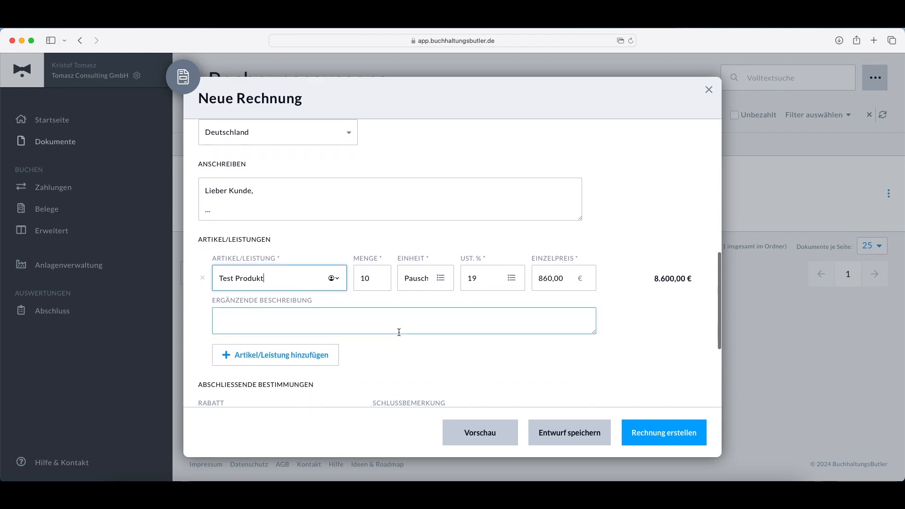
{"action": "left_click", "coordinate": [374, 276]}
{"action": "double_click", "coordinate": [375, 276]}
{"action": "type", "text": "8"}
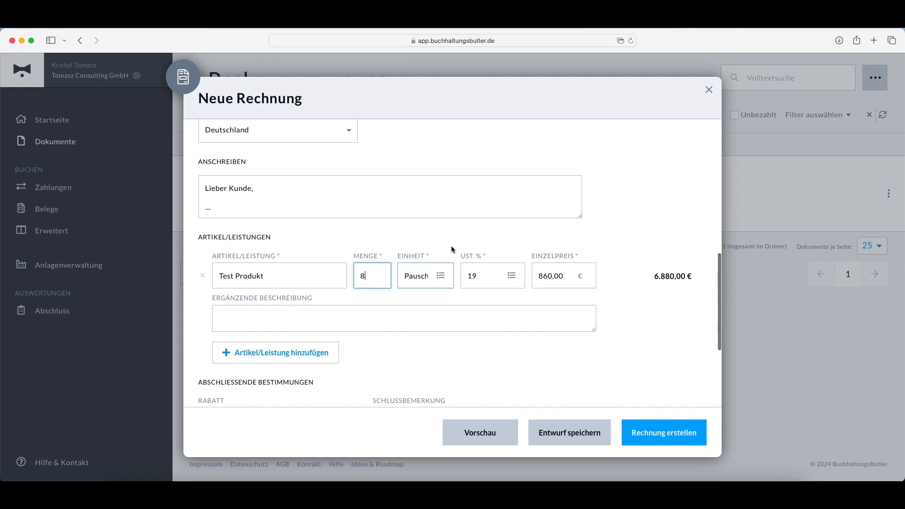
{"action": "left_click", "coordinate": [442, 277]}
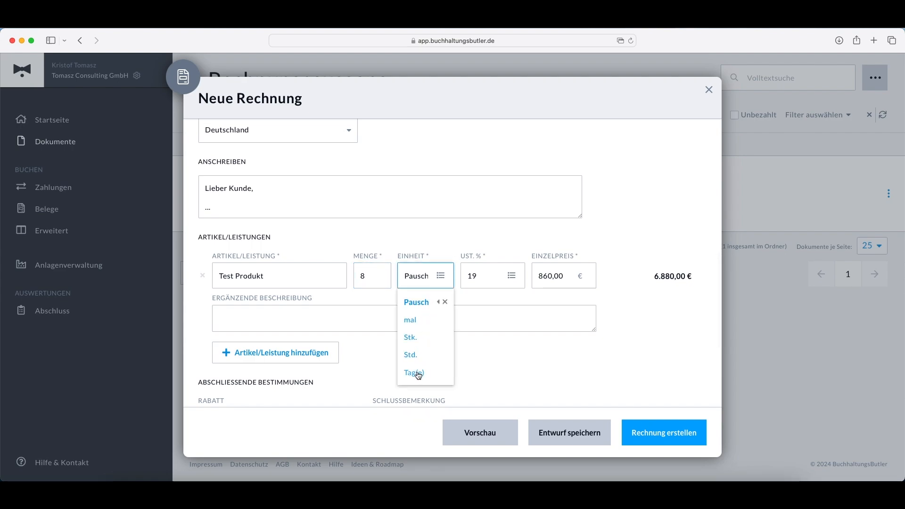
{"action": "left_click", "coordinate": [411, 337]}
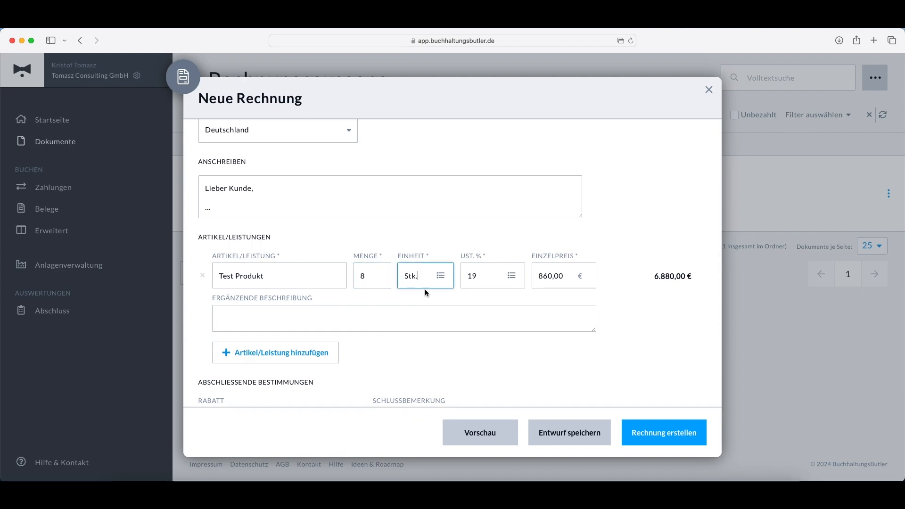
- Set the item's VAT to ausländisch/verschiedene with a rate of 27 percent
{"action": "left_click", "coordinate": [510, 277]}
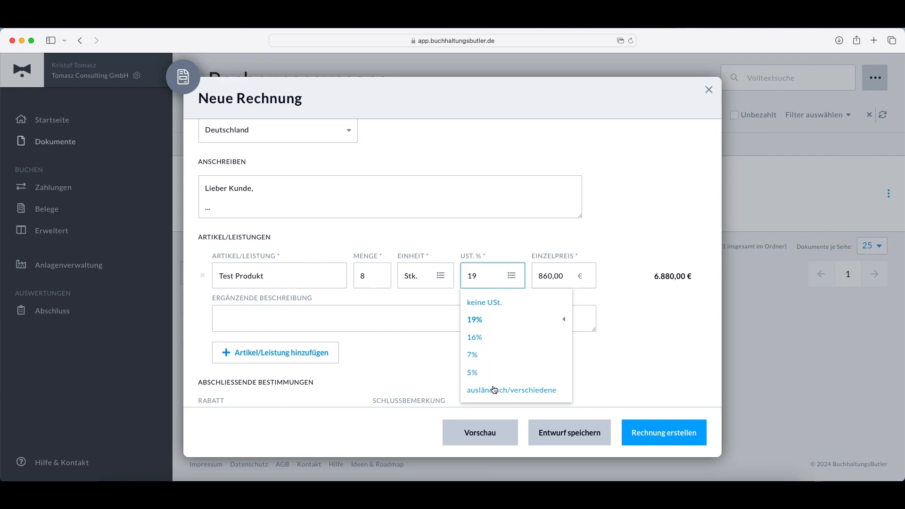
{"action": "left_click", "coordinate": [484, 326]}
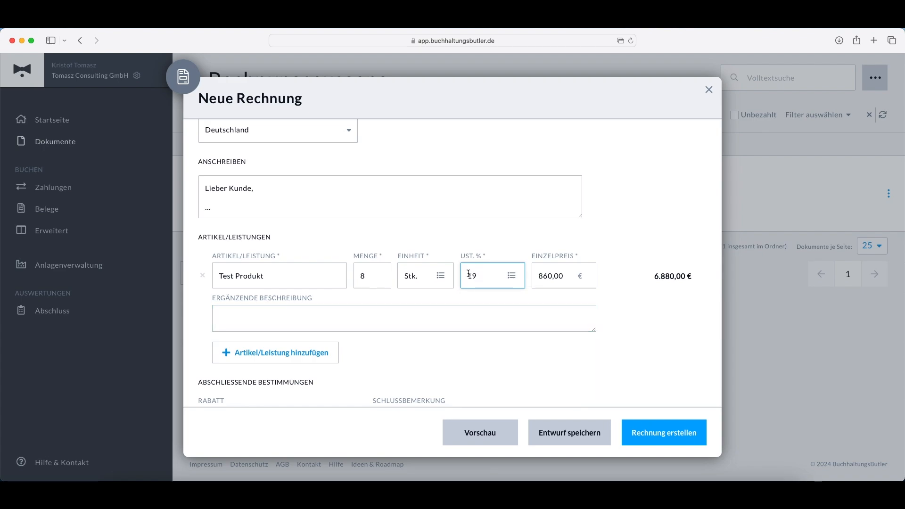
{"action": "left_click", "coordinate": [517, 281]}
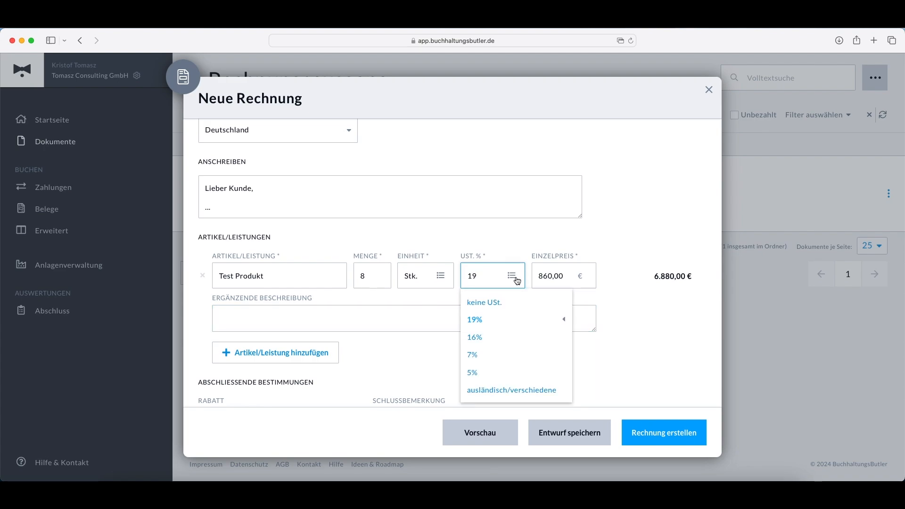
{"action": "left_click", "coordinate": [519, 393]}
{"action": "left_click", "coordinate": [512, 283]}
{"action": "left_click", "coordinate": [482, 277]}
{"action": "type", "text": "27"}
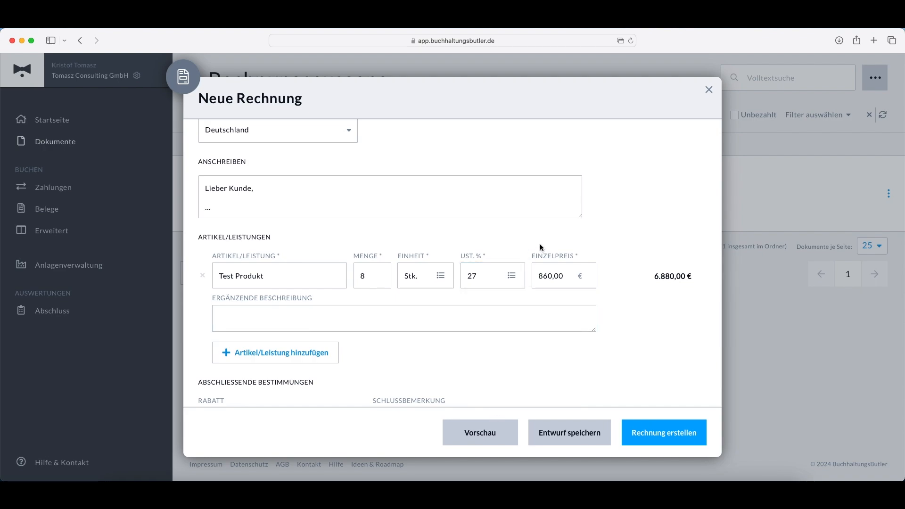
- Set the Test Produkt item's VAT to 19% and its unit price to 330 €
{"action": "scroll", "coordinate": [540, 245], "scroll_direction": "down", "scroll_amount": 1}
{"action": "left_click", "coordinate": [513, 250]}
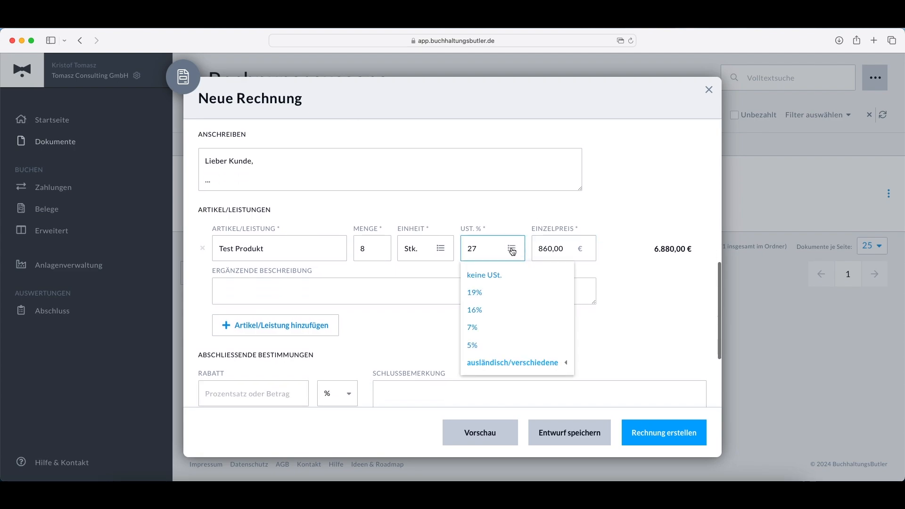
{"action": "left_click", "coordinate": [474, 289]}
{"action": "left_click_drag", "start_coordinate": [565, 254], "coordinate": [531, 250]}
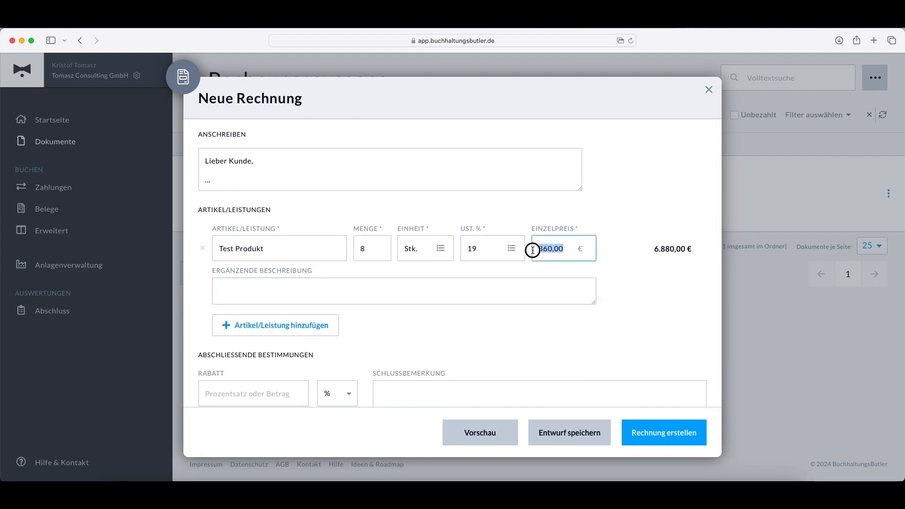
{"action": "type", "text": "330"}
{"action": "left_click", "coordinate": [616, 223]}
{"action": "left_click", "coordinate": [399, 248]}
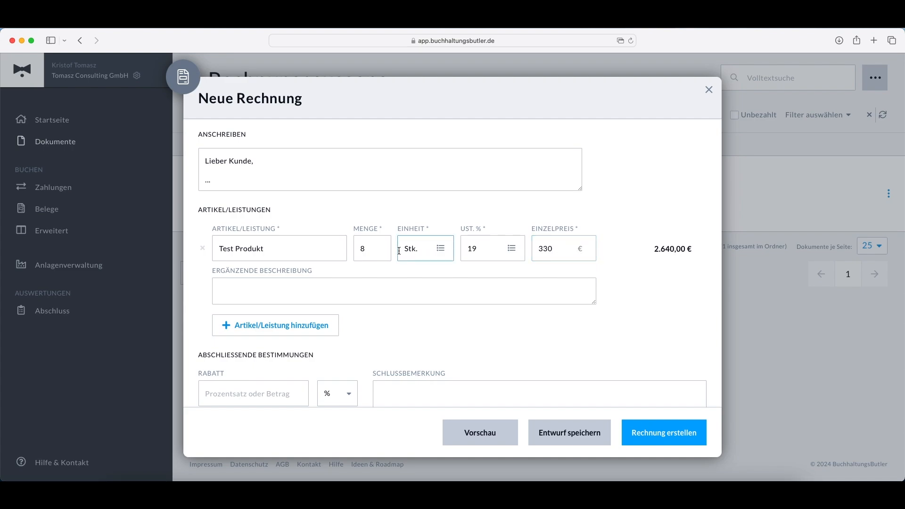
- Give the invoice a discount of 50 percent in the closing terms
{"action": "scroll", "coordinate": [399, 249], "scroll_direction": "down", "scroll_amount": 3}
{"action": "left_click", "coordinate": [264, 302]}
{"action": "type", "text": "50"}
{"action": "left_click", "coordinate": [361, 258]}
- Set the invoice's payment terms to the predefined text requesting payment within 14 days by bank transfer
{"action": "left_click", "coordinate": [342, 350]}
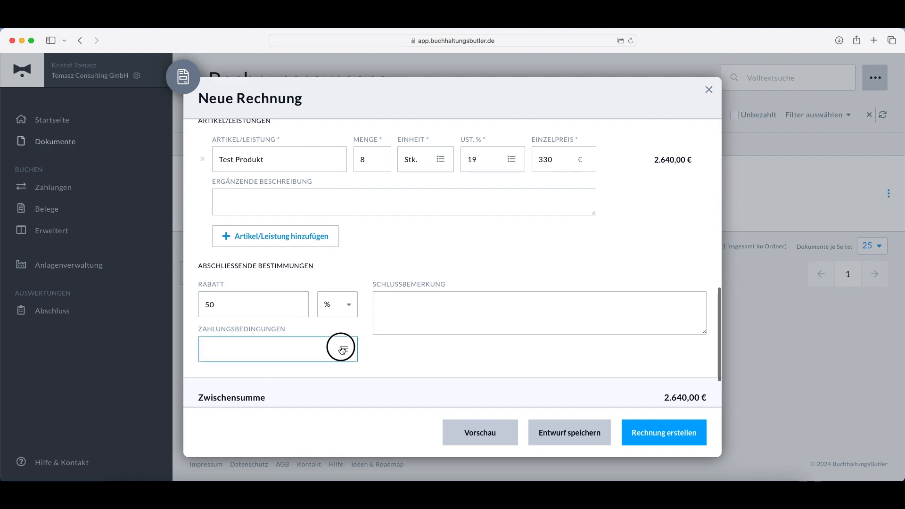
{"action": "left_click", "coordinate": [323, 378]}
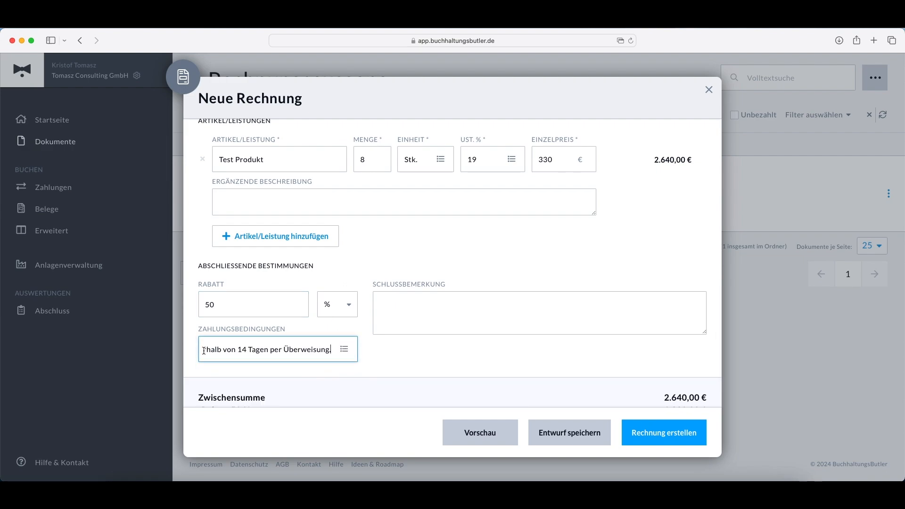
{"action": "left_click", "coordinate": [442, 347]}
{"action": "scroll", "coordinate": [442, 347], "scroll_direction": "down", "scroll_amount": 3}
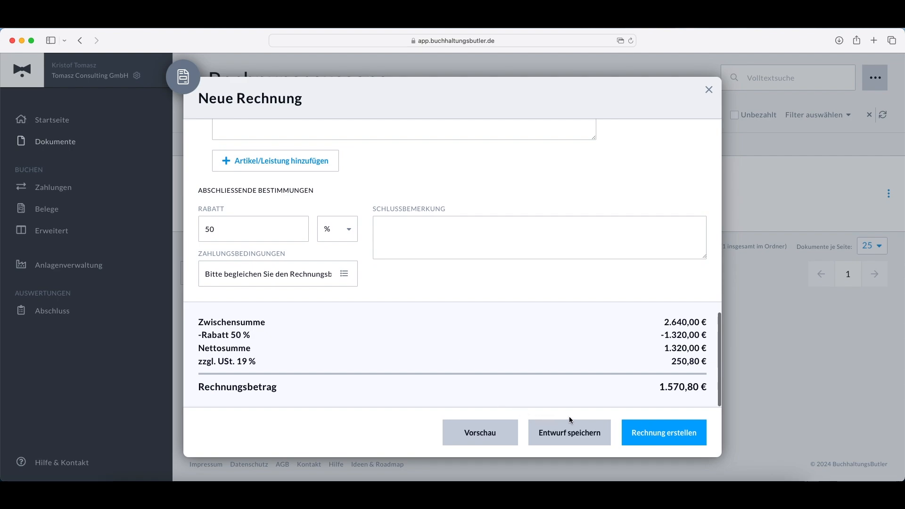
- Preview the invoice for Test 2 GmbH and create it
{"action": "left_click", "coordinate": [479, 432]}
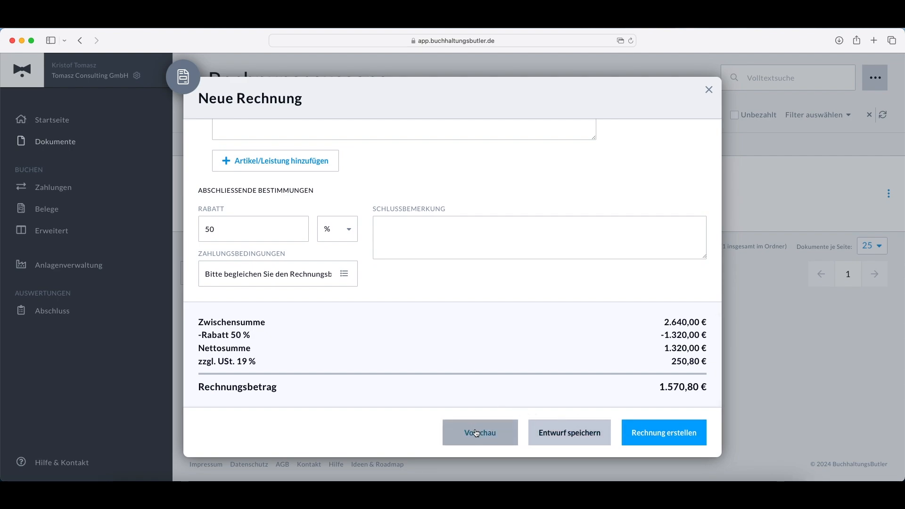
{"action": "left_click", "coordinate": [479, 438]}
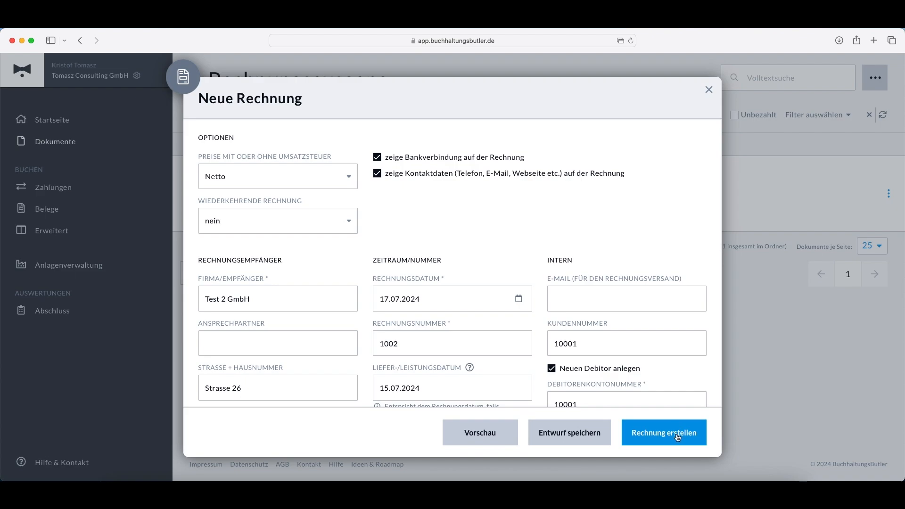
{"action": "scroll", "coordinate": [680, 378], "scroll_direction": "down", "scroll_amount": 15}
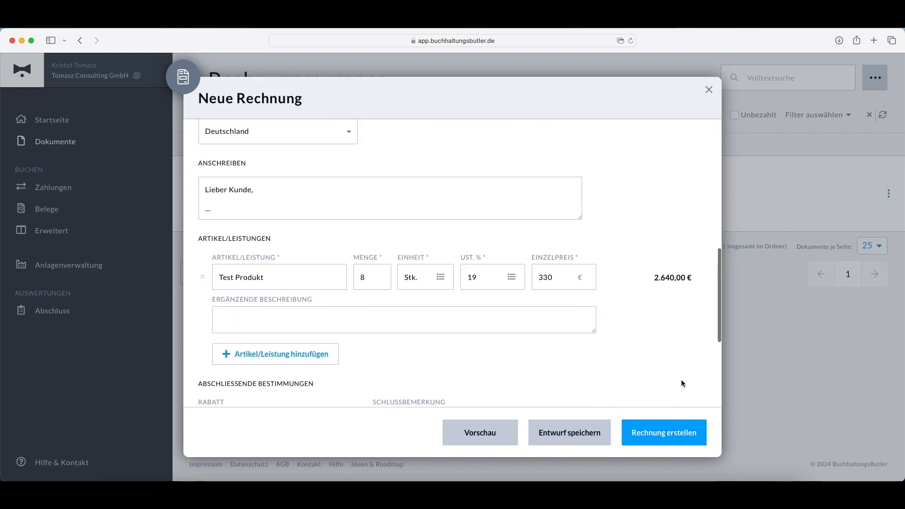
{"action": "left_click", "coordinate": [680, 429]}
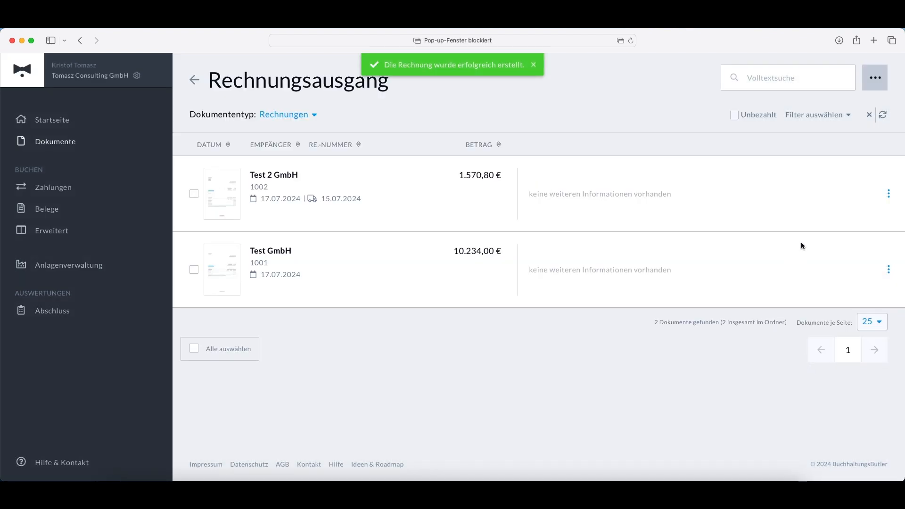
- Look at the actions available for the Test 2 GmbH invoice and at the blank new offer form
{"action": "left_click", "coordinate": [888, 198]}
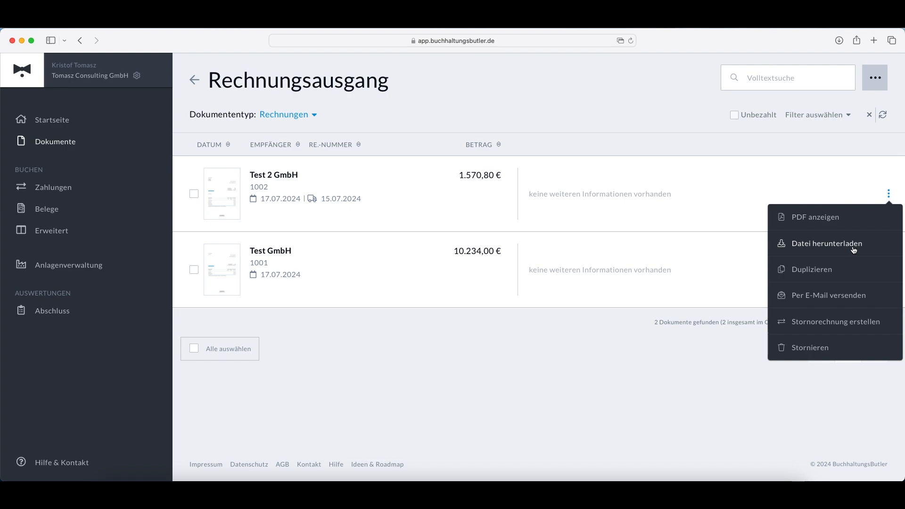
{"action": "left_click", "coordinate": [874, 89]}
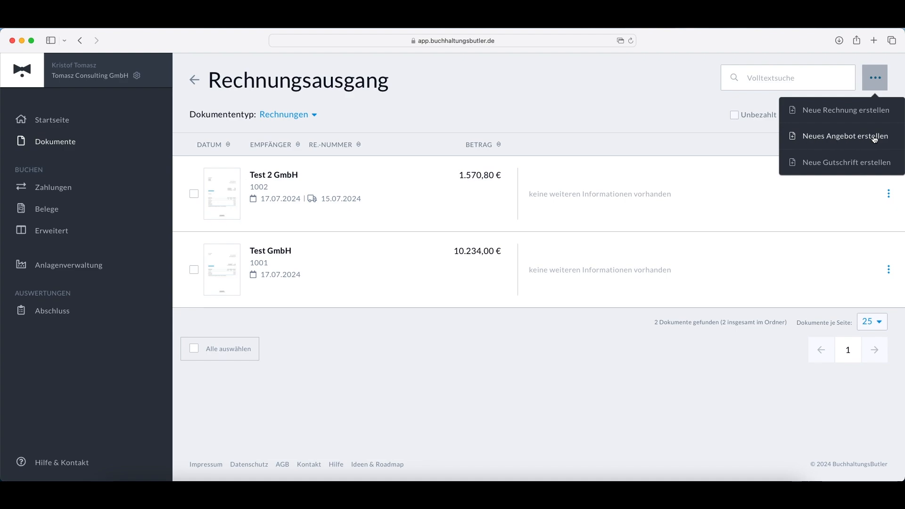
{"action": "left_click", "coordinate": [837, 138]}
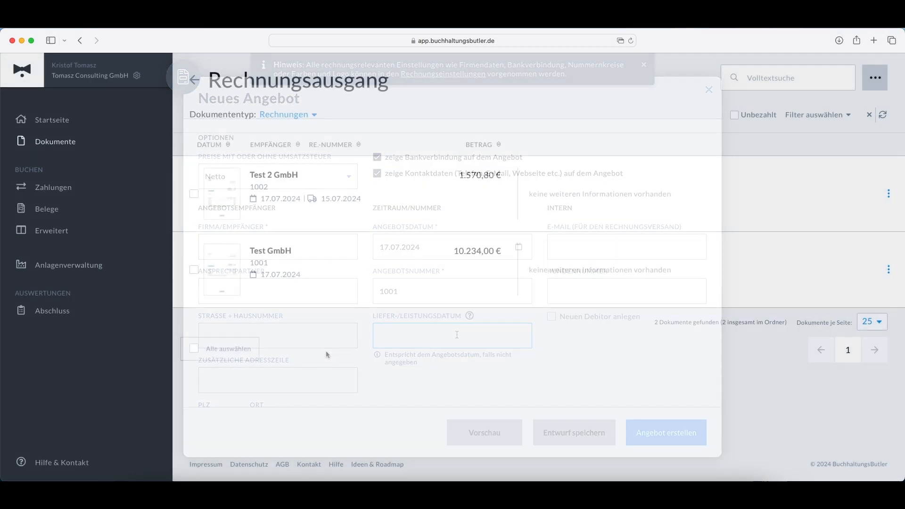
- Start a Stornorechnung from the Test 2 GmbH invoice and examine its recipient, cover letter and item details
{"action": "left_click", "coordinate": [888, 198]}
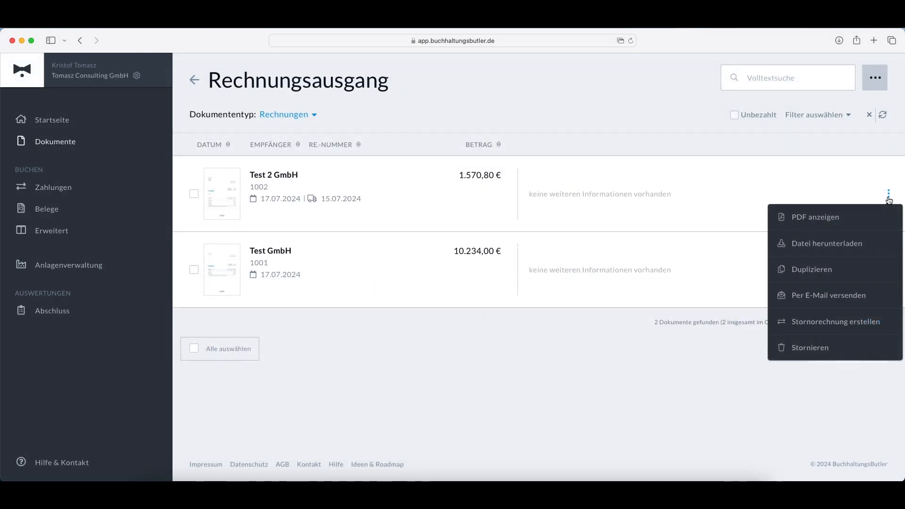
{"action": "left_click", "coordinate": [858, 326]}
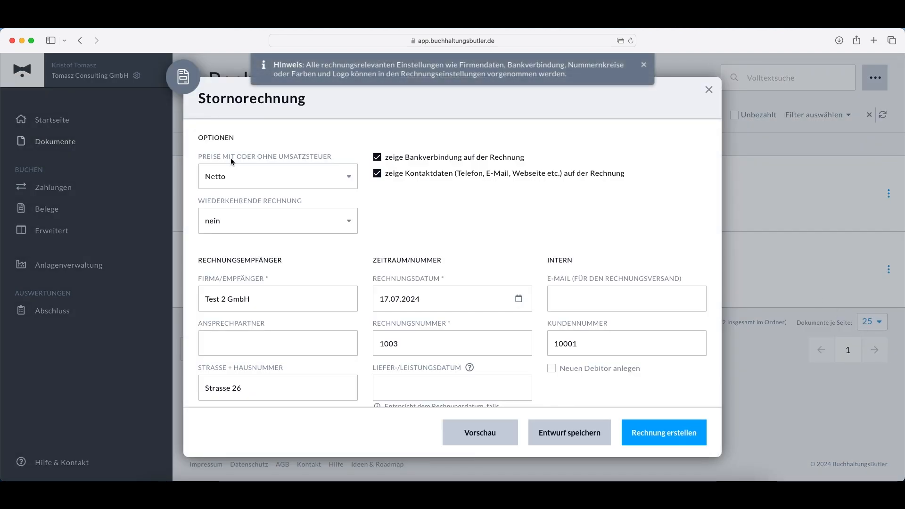
{"action": "scroll", "coordinate": [487, 218], "scroll_direction": "down", "scroll_amount": 3}
{"action": "scroll", "coordinate": [488, 221], "scroll_direction": "down", "scroll_amount": 10}
{"action": "scroll", "coordinate": [487, 221], "scroll_direction": "down", "scroll_amount": 4}
{"action": "scroll", "coordinate": [489, 221], "scroll_direction": "down", "scroll_amount": 1}
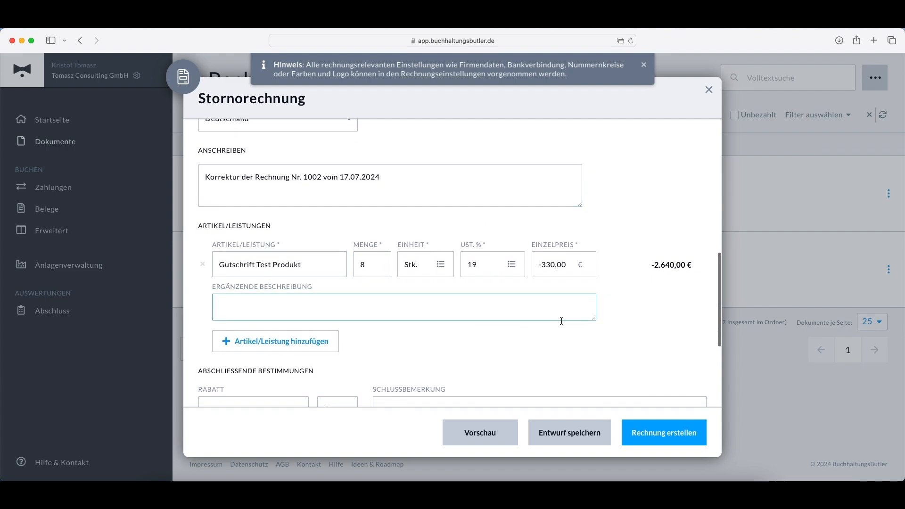
- Try quantities of 3, 8 and 1 for the Gutschrift Test Produkt item, and close the Stornorechnung without creating it
{"action": "double_click", "coordinate": [359, 270]}
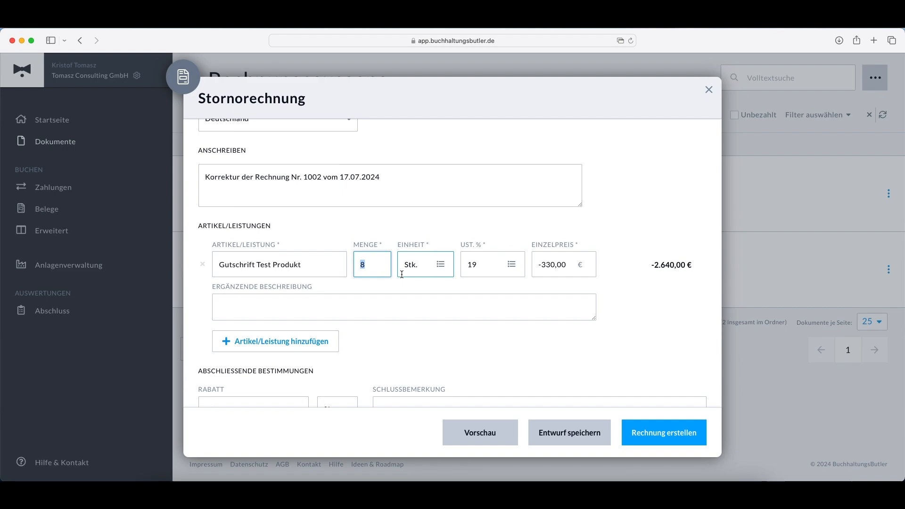
{"action": "type", "text": "3"}
{"action": "left_click_drag", "start_coordinate": [375, 266], "coordinate": [360, 266]}
{"action": "type", "text": "8"}
{"action": "left_click_drag", "start_coordinate": [370, 266], "coordinate": [359, 266]}
{"action": "type", "text": "1"}
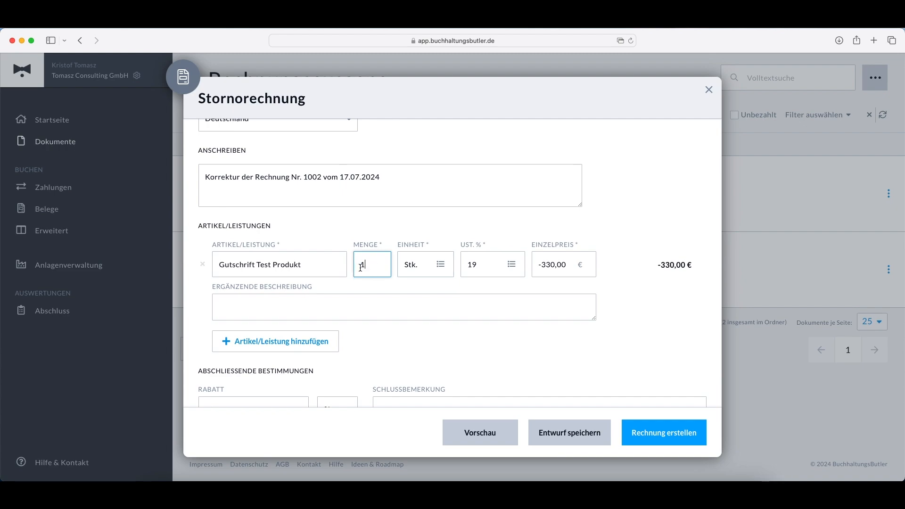
{"action": "scroll", "coordinate": [417, 243], "scroll_direction": "down", "scroll_amount": 5}
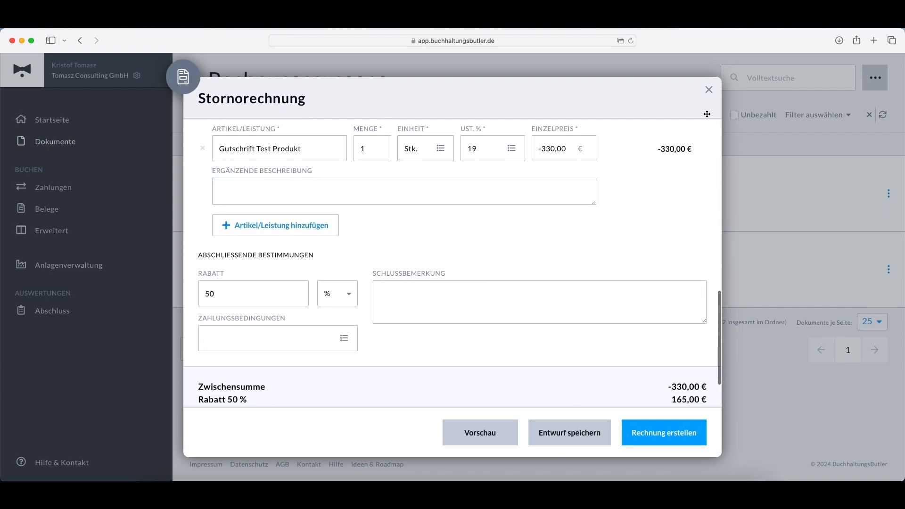
{"action": "left_click", "coordinate": [709, 90]}
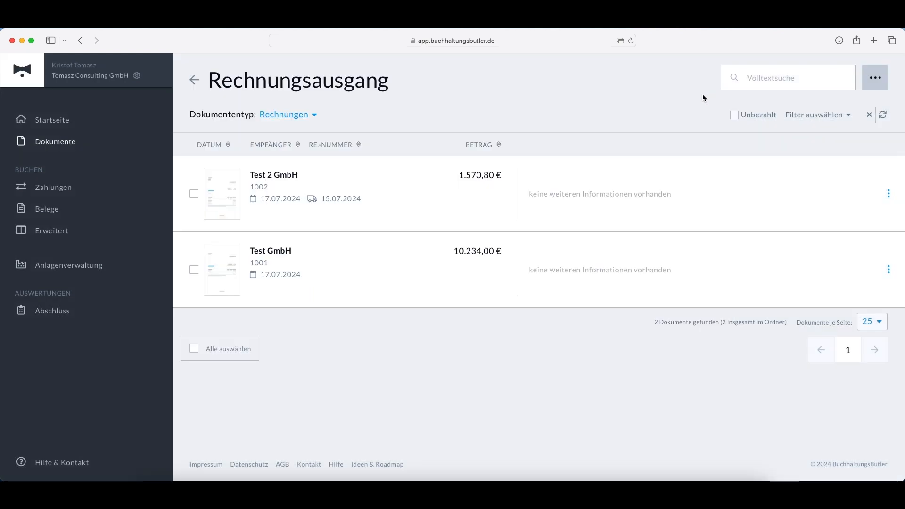
- Open a new Gutschrift form, examine its recipient, item and closing terms fields, and close it without creating it
{"action": "left_click", "coordinate": [874, 83]}
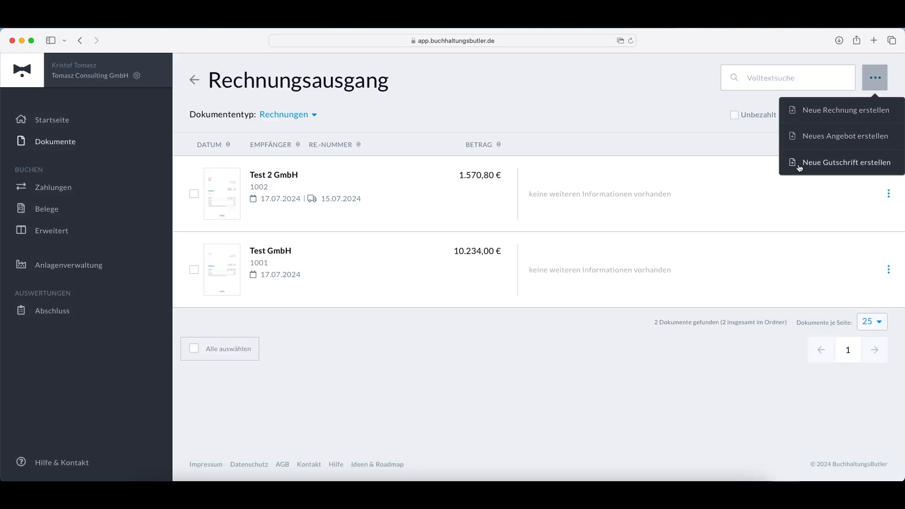
{"action": "left_click", "coordinate": [842, 164]}
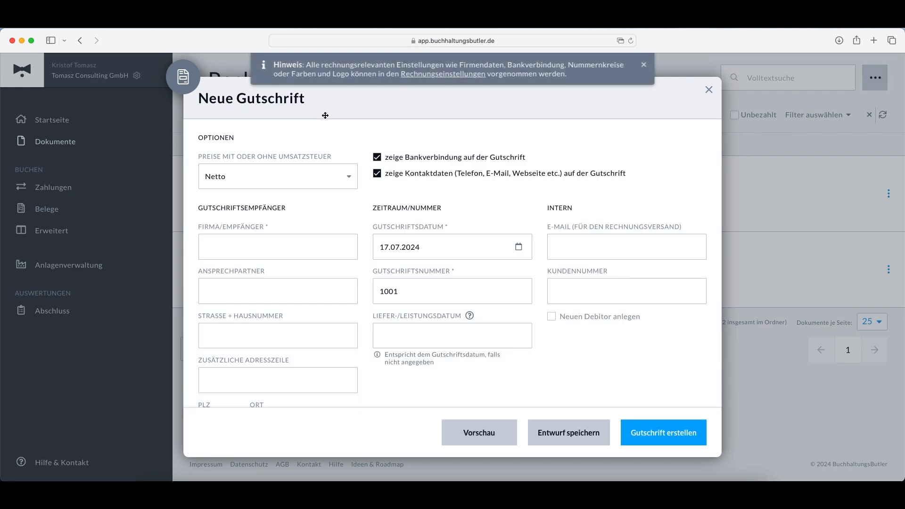
{"action": "scroll", "coordinate": [554, 259], "scroll_direction": "down", "scroll_amount": 5}
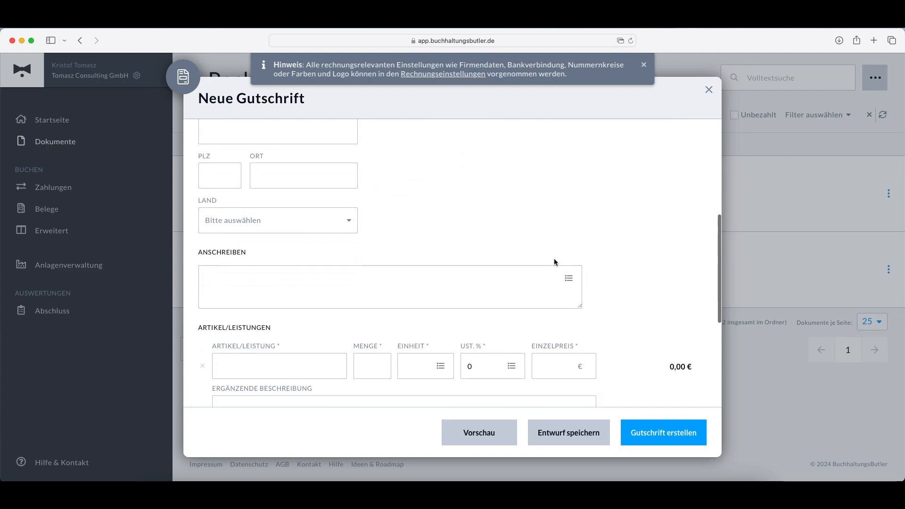
{"action": "scroll", "coordinate": [555, 258], "scroll_direction": "down", "scroll_amount": 4}
{"action": "right_click", "coordinate": [557, 259]}
{"action": "left_click", "coordinate": [719, 376]}
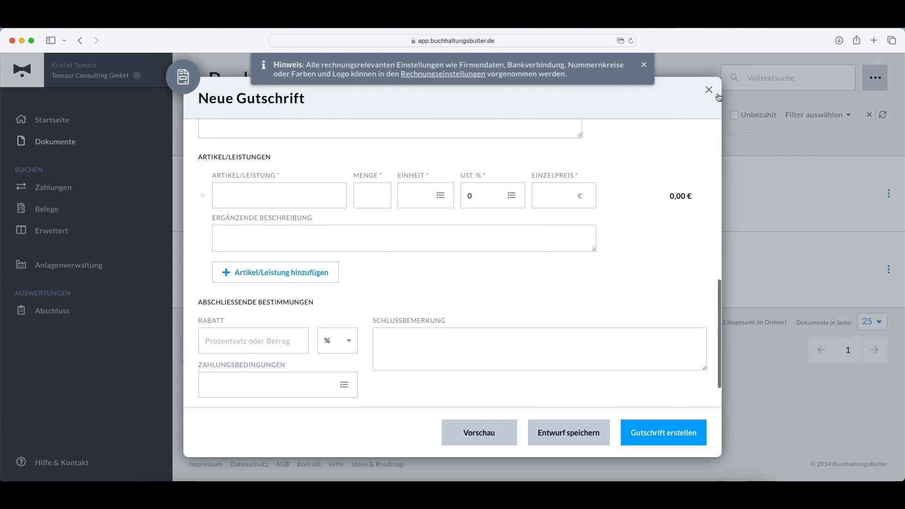
{"action": "left_click", "coordinate": [710, 90]}
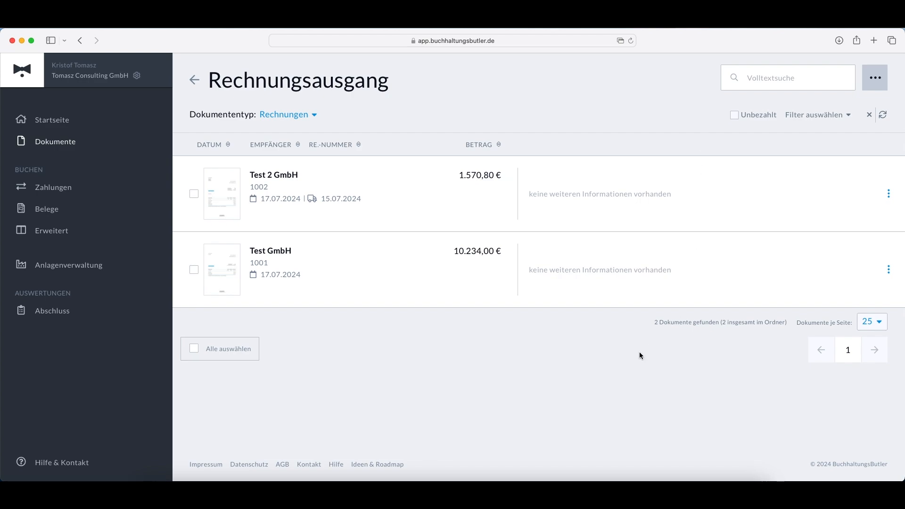